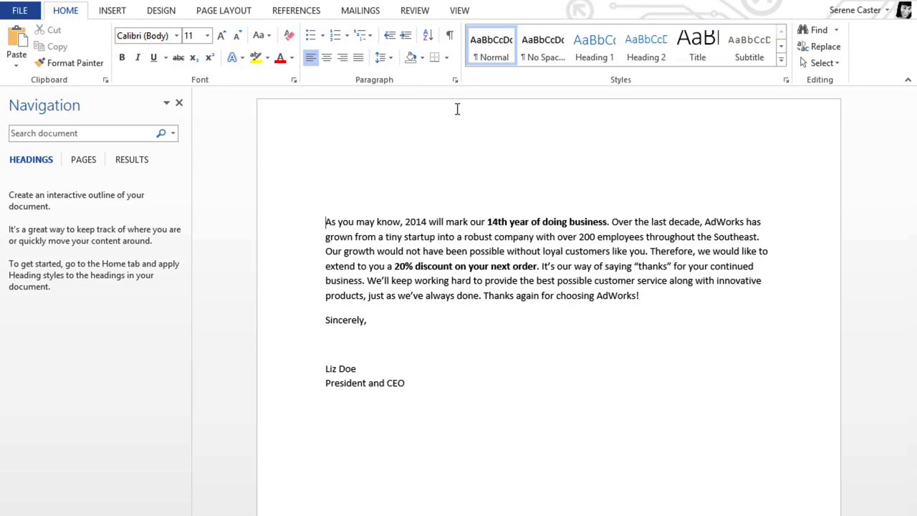
Step: Launch the Step-by-Step Mail Merge Wizard for Letters, starting from the current document
{"action": "left_click", "coordinate": [377, 13]}
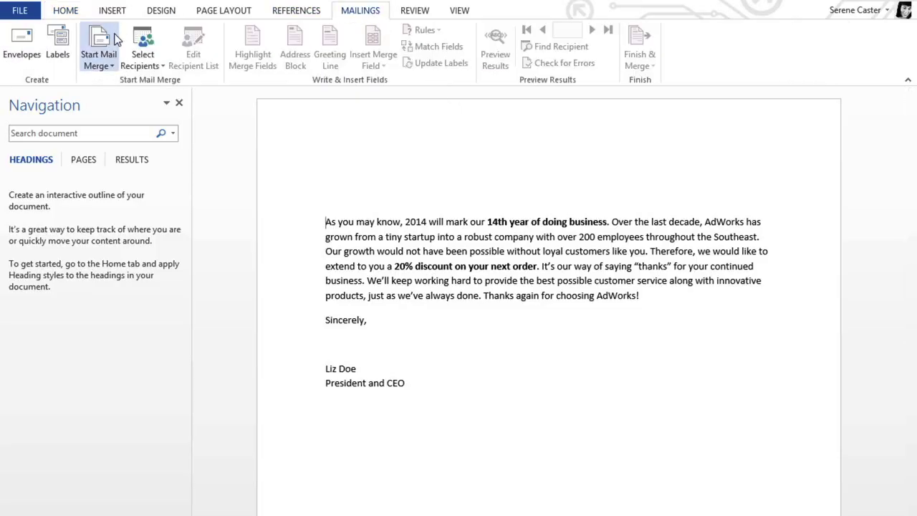
{"action": "left_click", "coordinate": [115, 37]}
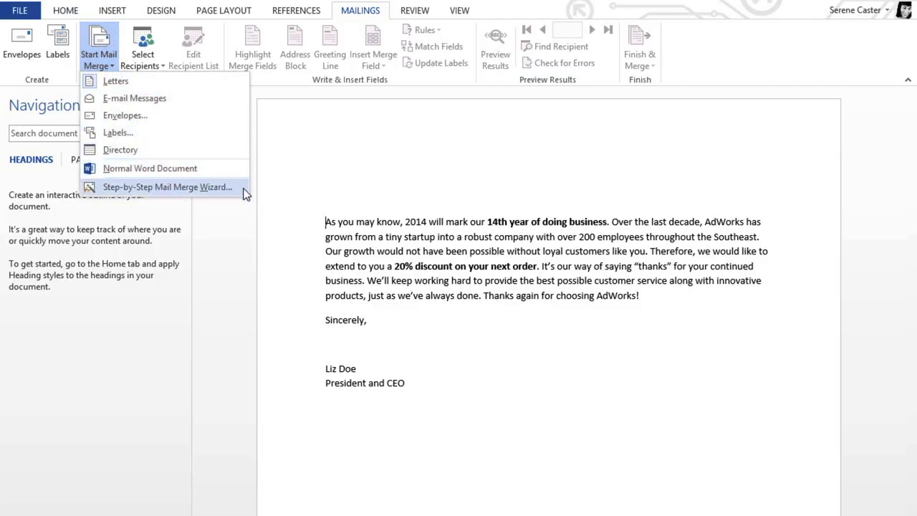
{"action": "left_click", "coordinate": [168, 187]}
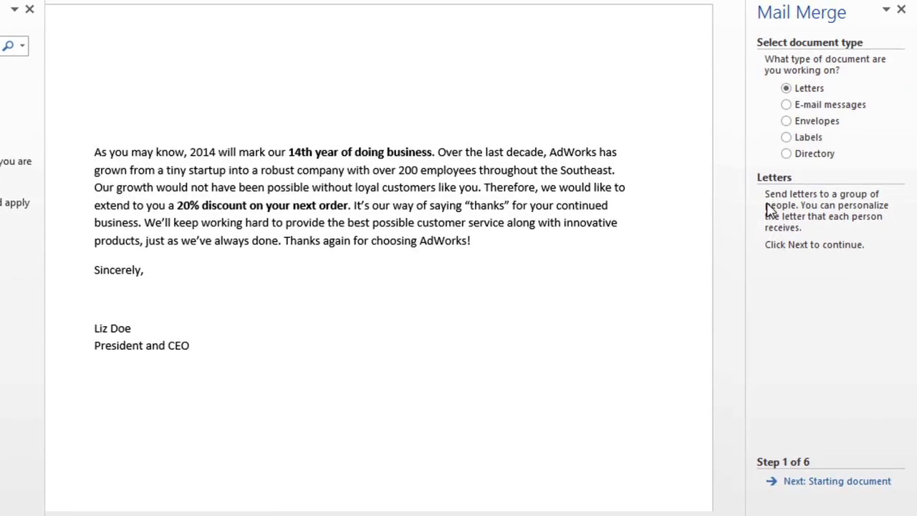
{"action": "left_click", "coordinate": [773, 482]}
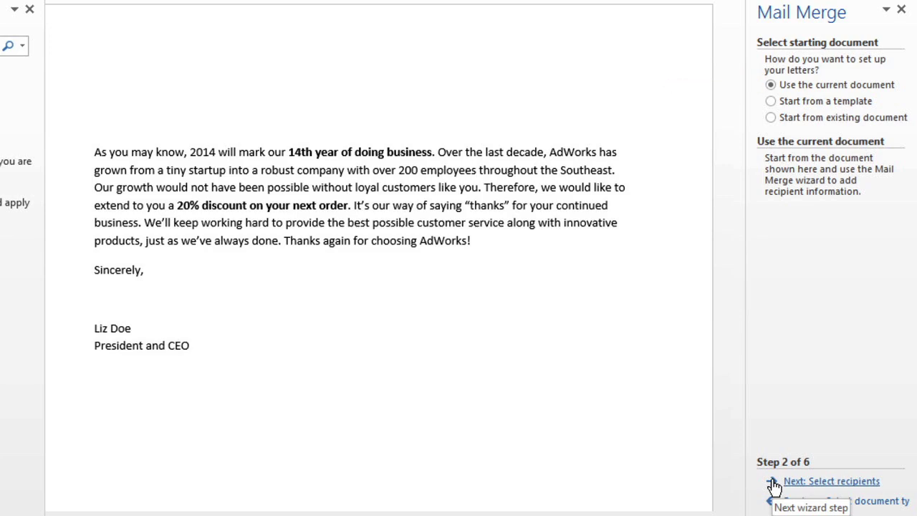
{"action": "left_click", "coordinate": [773, 483]}
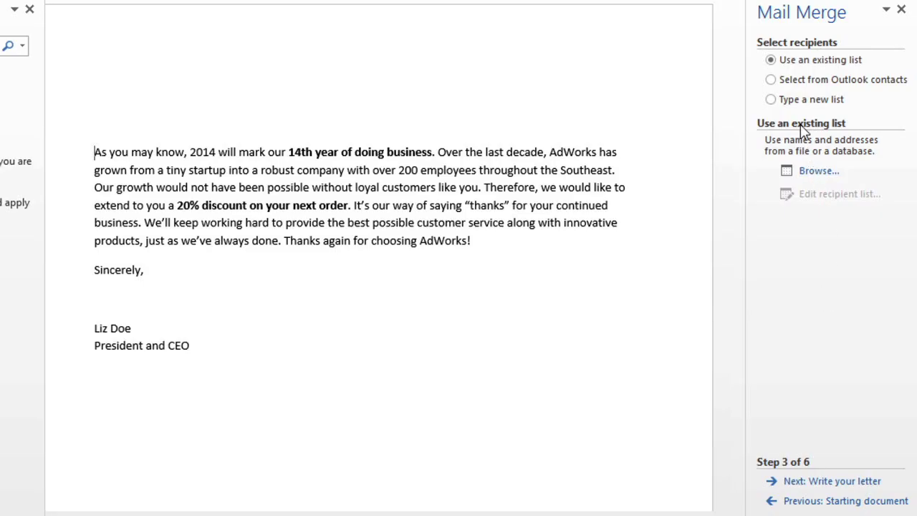
Step: Choose Type a new list, enter a sample recipient's title, name and street, then cancel unsaved
{"action": "left_click", "coordinate": [771, 100]}
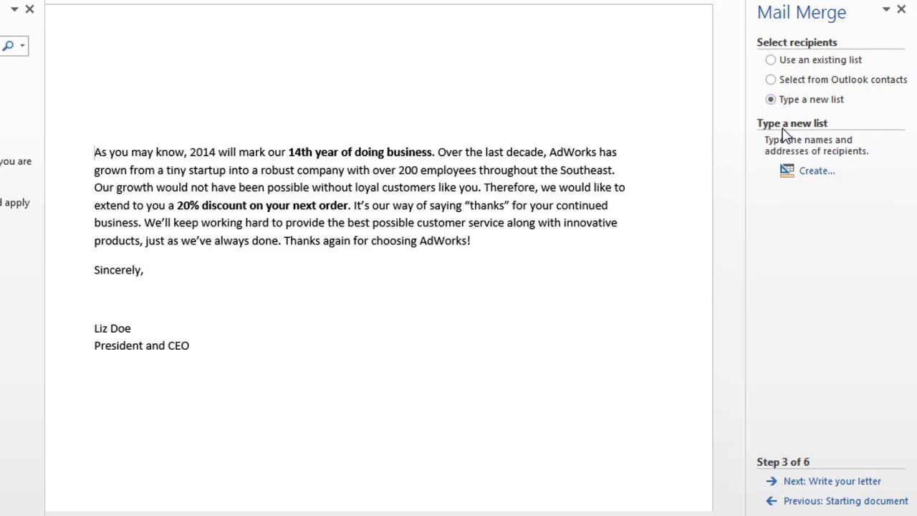
{"action": "left_click", "coordinate": [815, 172]}
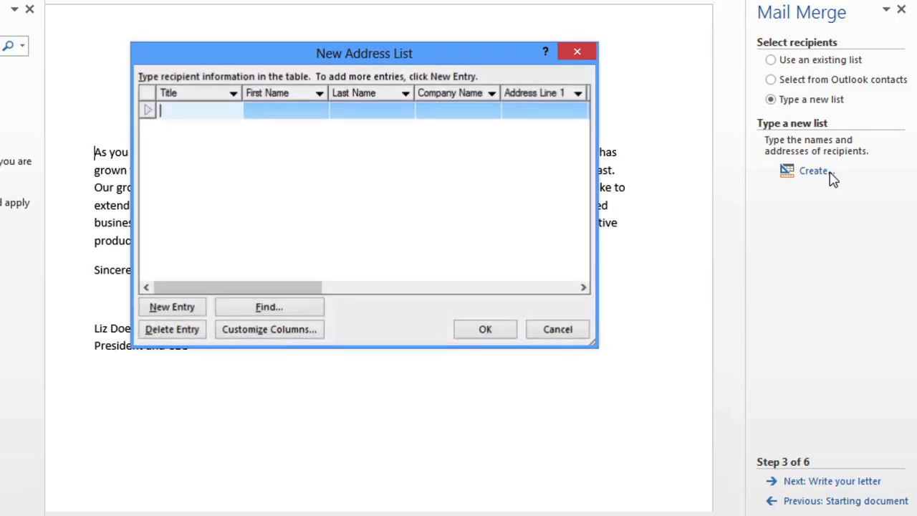
{"action": "type", "text": "Ms"}
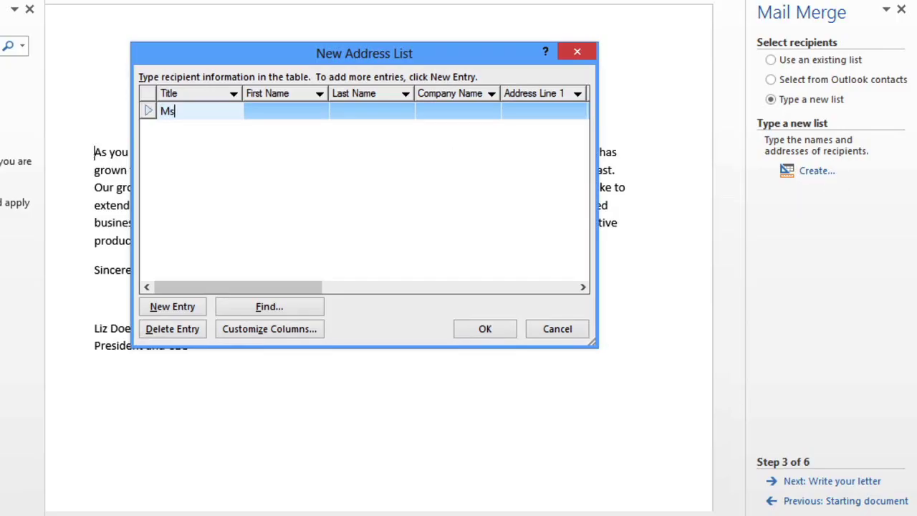
{"action": "key", "text": "Tab"}
{"action": "type", "text": "Alex"}
{"action": "key", "text": "Tab"}
{"action": "type", "text": "Smith"}
{"action": "key", "text": "Tab"}
{"action": "key", "text": "Tab"}
{"action": "type", "text": "Hargett st"}
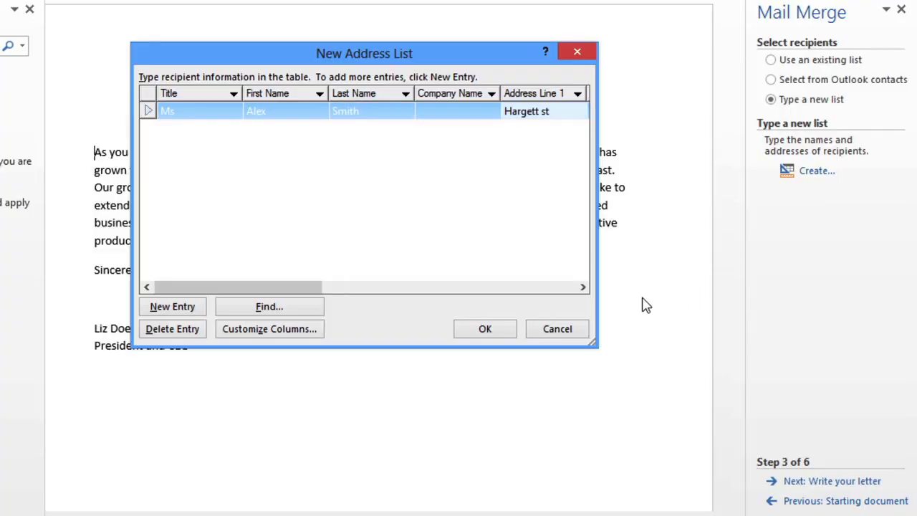
{"action": "left_click", "coordinate": [582, 328]}
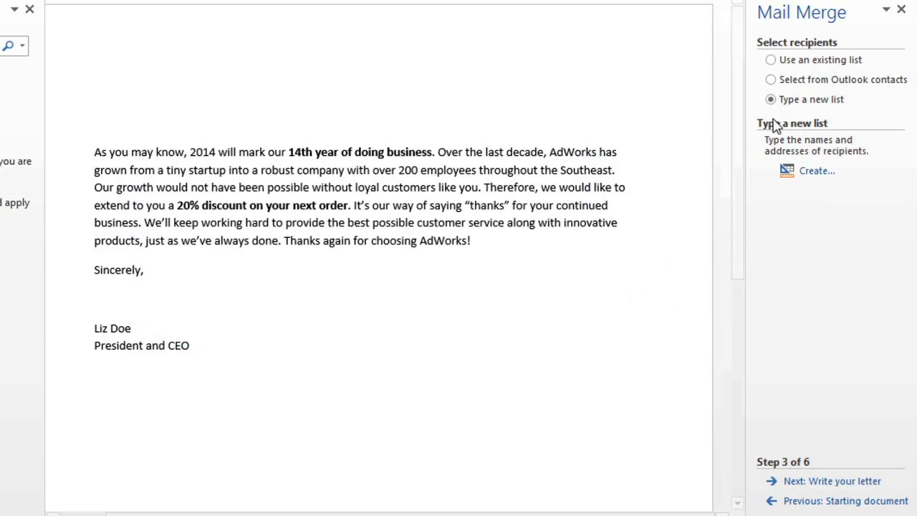
Step: Use Sheet1$ of the Recipient List workbook in Documents, keeping every recipient included
{"action": "left_click", "coordinate": [771, 63]}
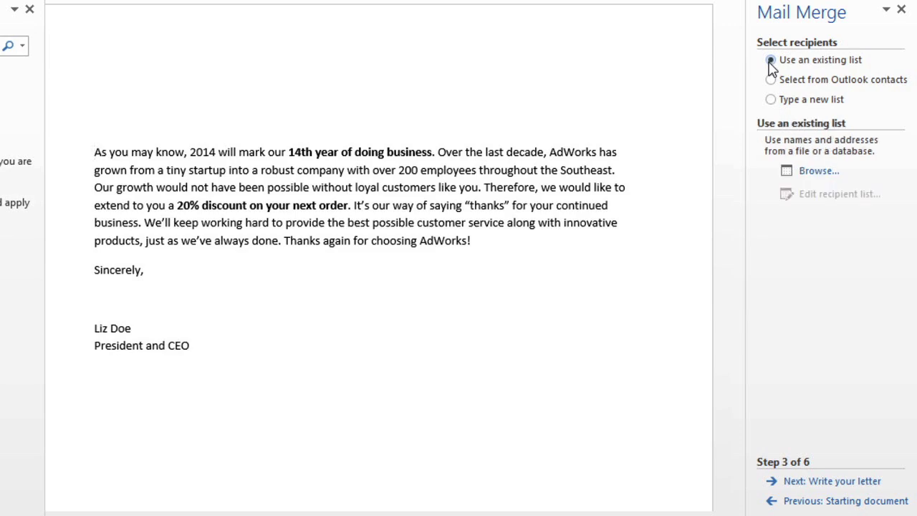
{"action": "left_click", "coordinate": [837, 173]}
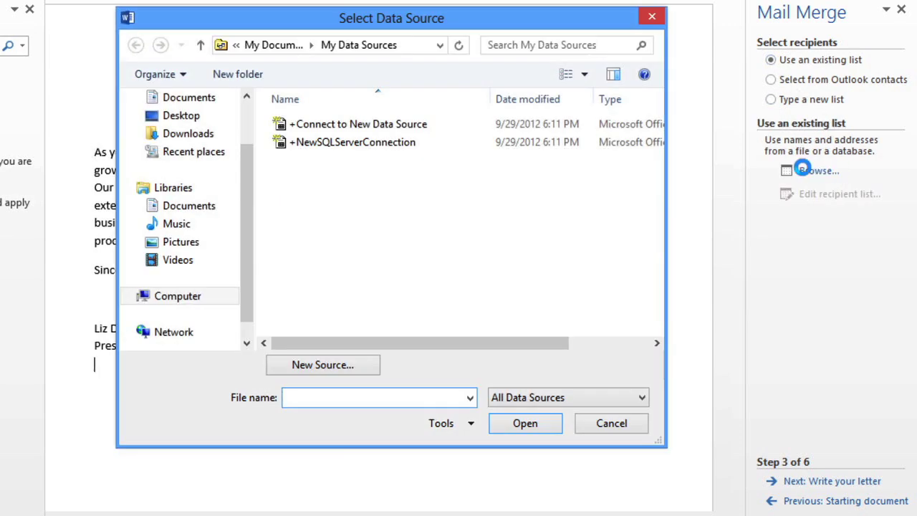
{"action": "left_click", "coordinate": [209, 207]}
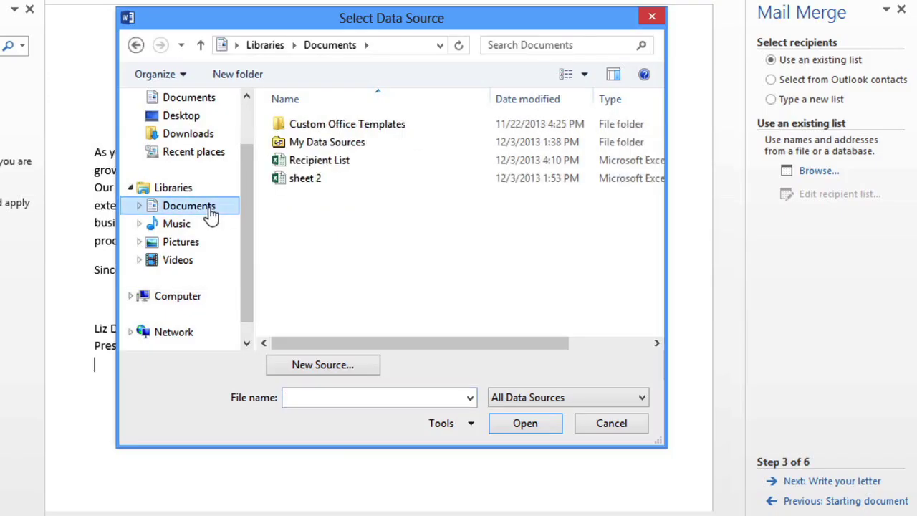
{"action": "left_click", "coordinate": [334, 163]}
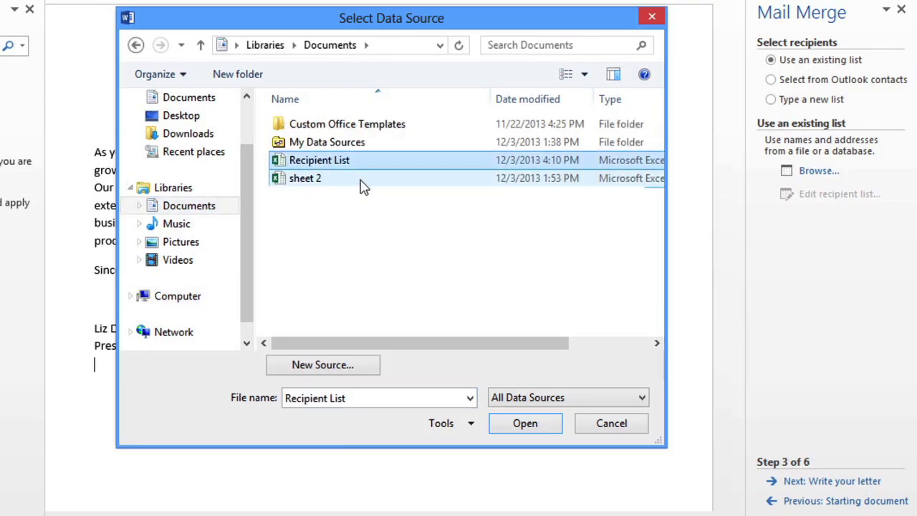
{"action": "left_click", "coordinate": [506, 430]}
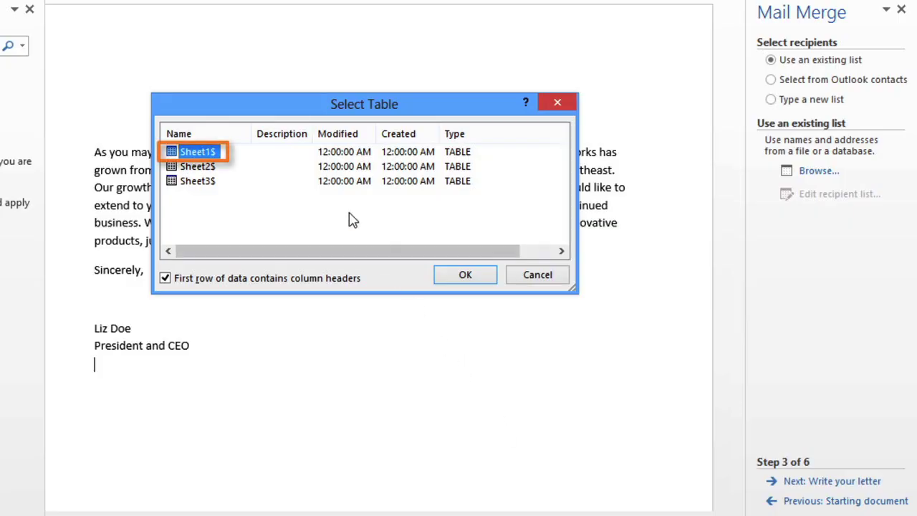
{"action": "left_click", "coordinate": [454, 276]}
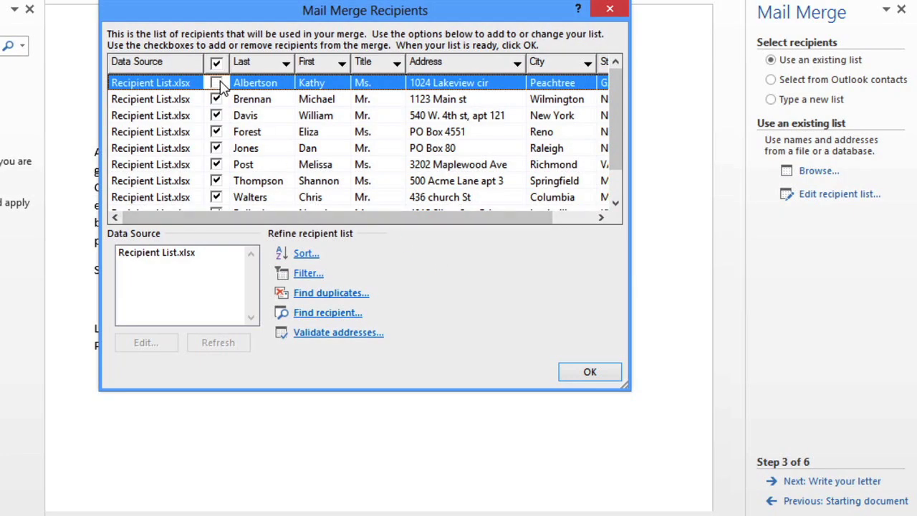
{"action": "left_click", "coordinate": [218, 101]}
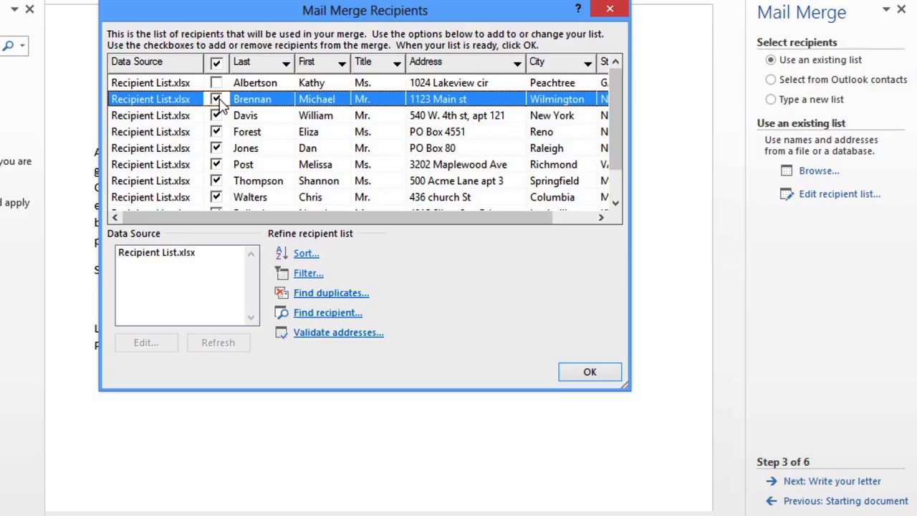
{"action": "left_click", "coordinate": [216, 83]}
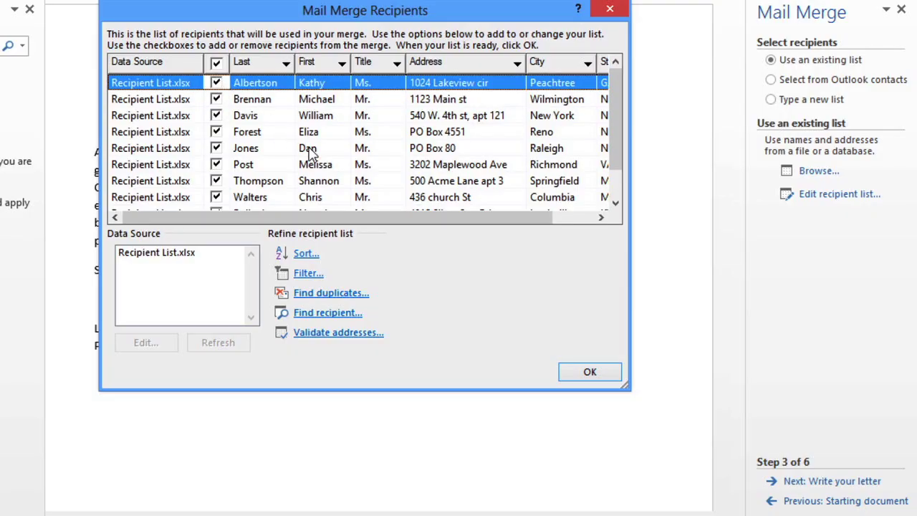
Step: Insert an address block above the letter body using the name format without courtesy titles
{"action": "left_click", "coordinate": [584, 373]}
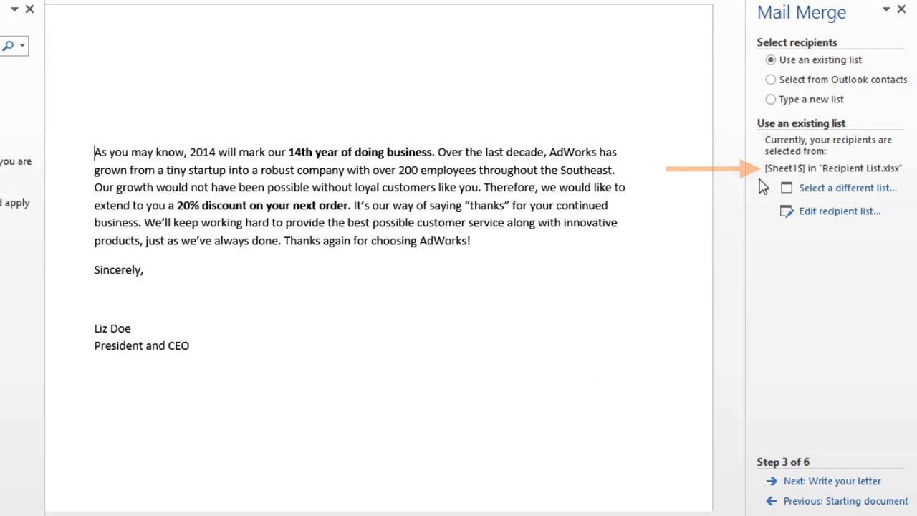
{"action": "left_click", "coordinate": [772, 486]}
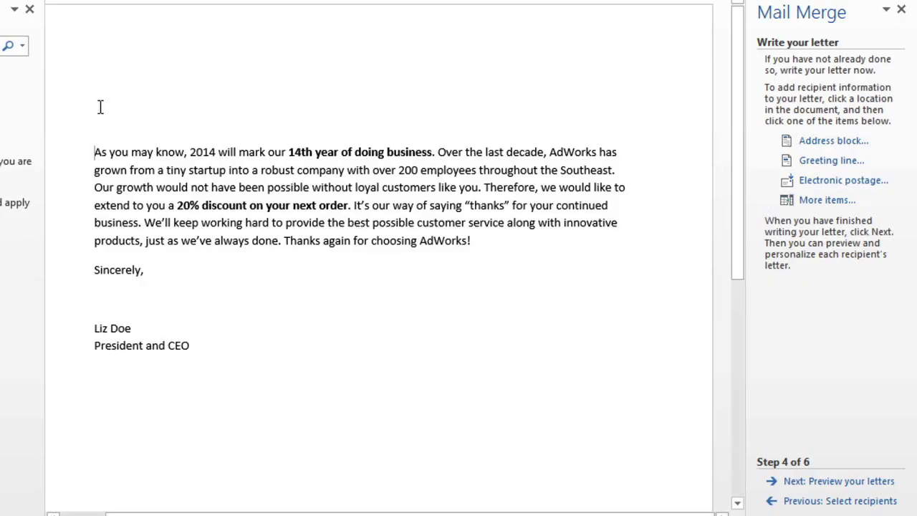
{"action": "left_click", "coordinate": [93, 84]}
{"action": "left_click", "coordinate": [788, 143]}
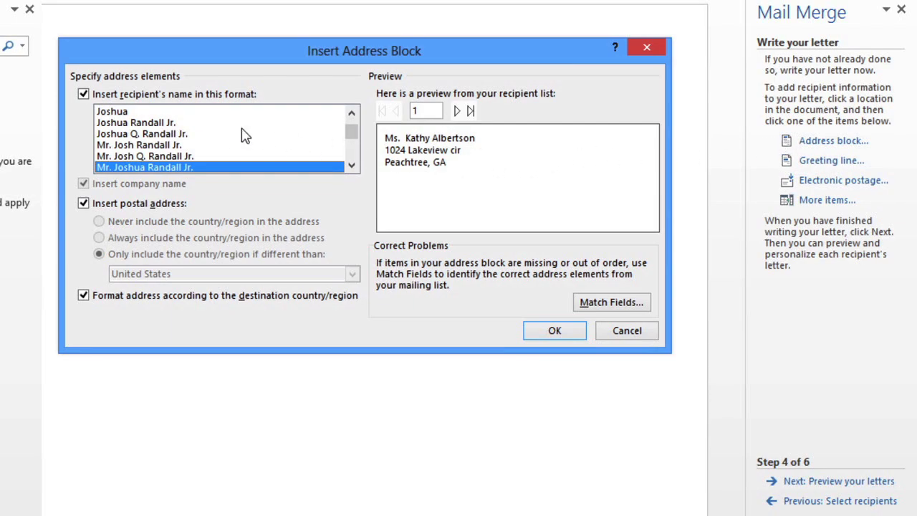
{"action": "left_click", "coordinate": [174, 124]}
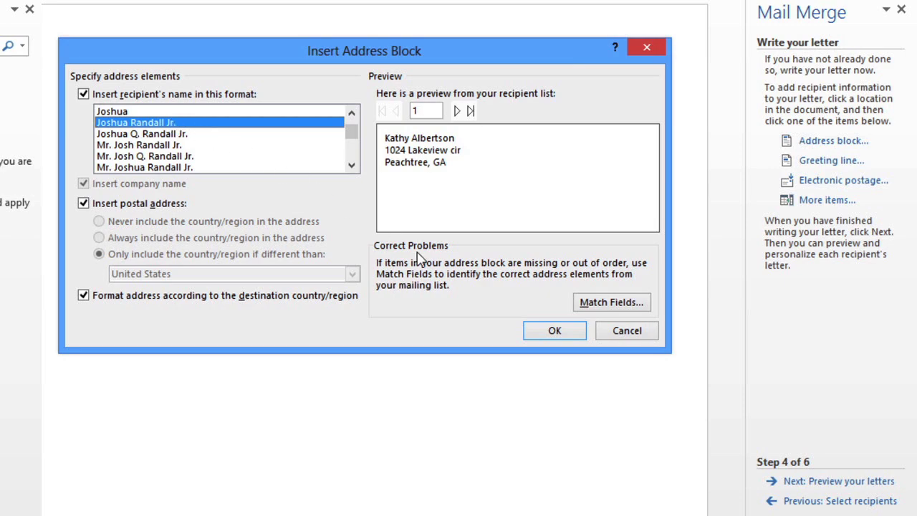
{"action": "left_click", "coordinate": [555, 330]}
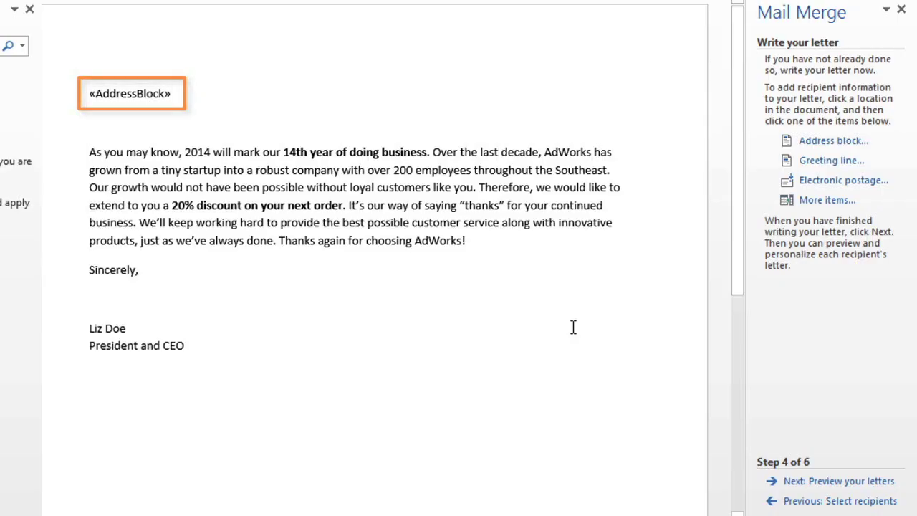
{"action": "key", "text": "Down"}
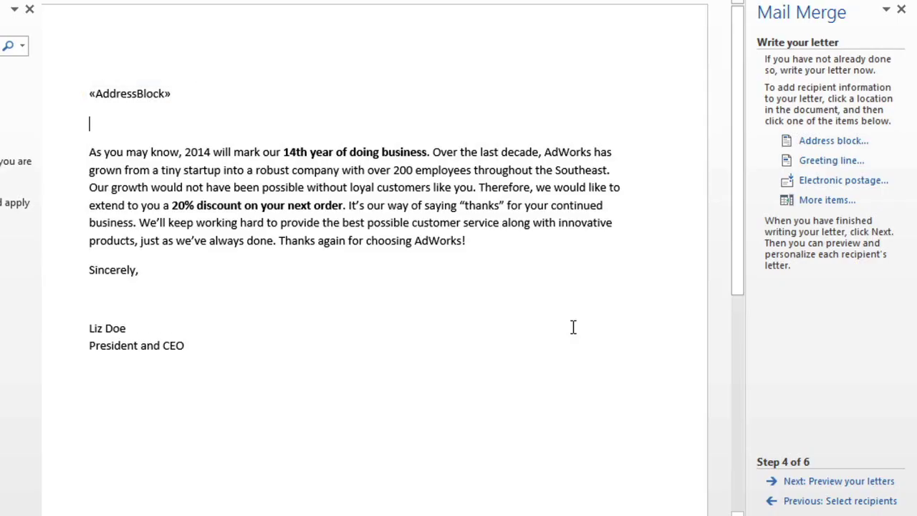
Step: Insert a greeting line that uses each recipient's first name and ends with a colon
{"action": "left_click", "coordinate": [786, 164]}
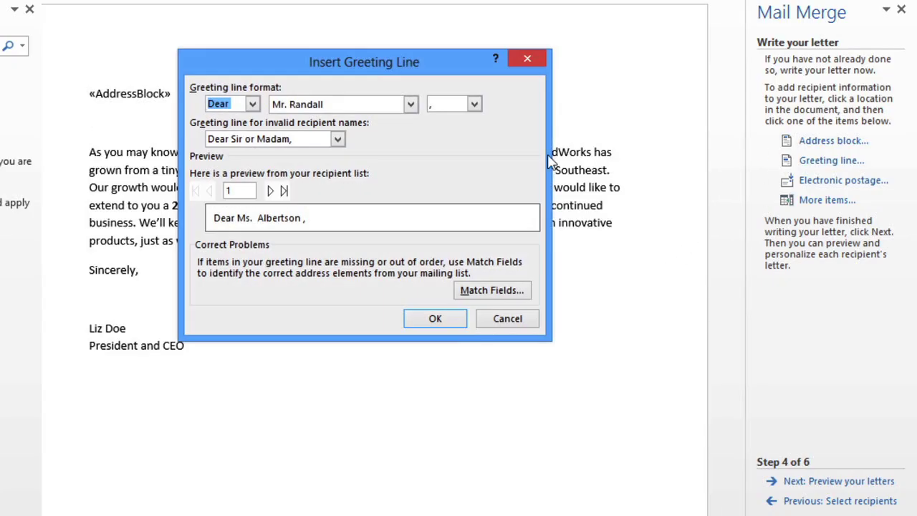
{"action": "left_click", "coordinate": [410, 105]}
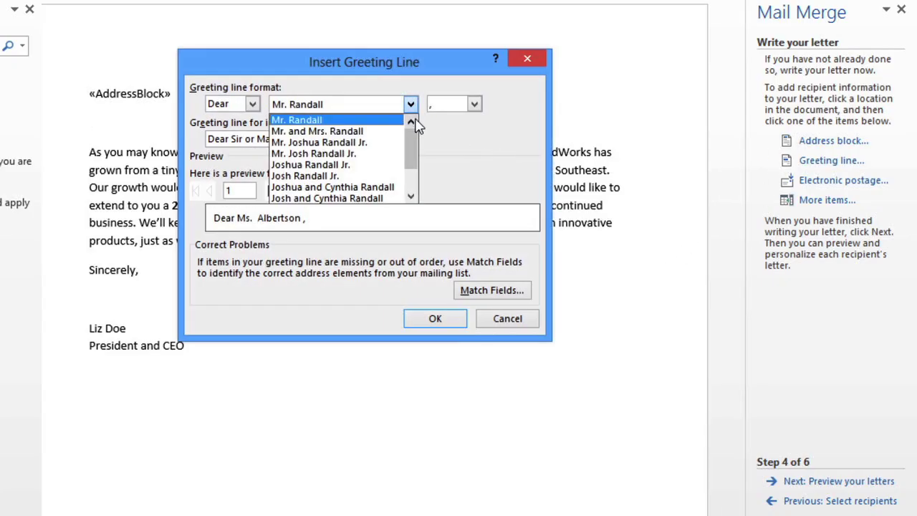
{"action": "left_click", "coordinate": [411, 197]}
{"action": "left_click", "coordinate": [411, 197]}
{"action": "left_click", "coordinate": [373, 188]}
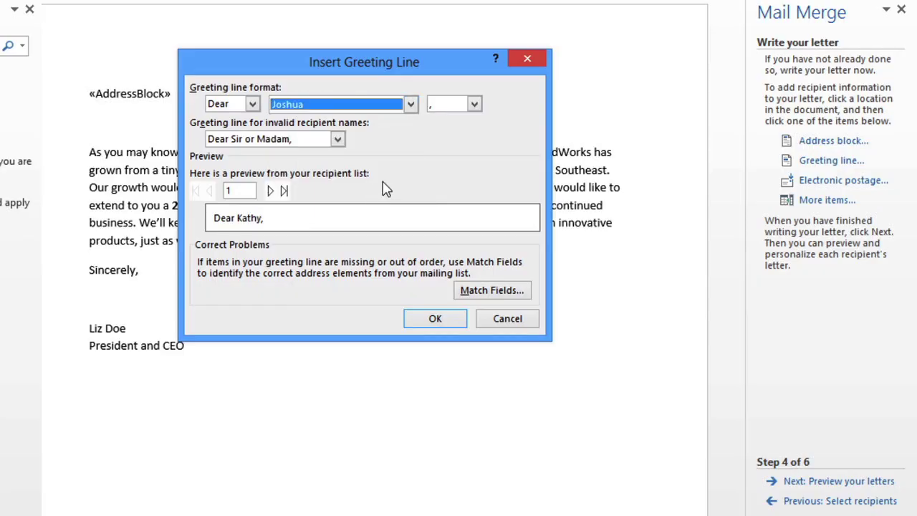
{"action": "left_click", "coordinate": [474, 105]}
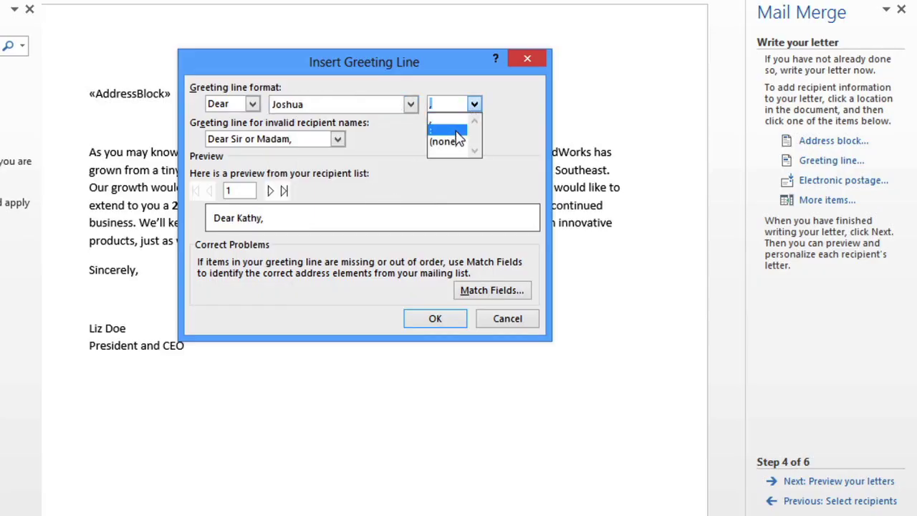
{"action": "left_click", "coordinate": [460, 131]}
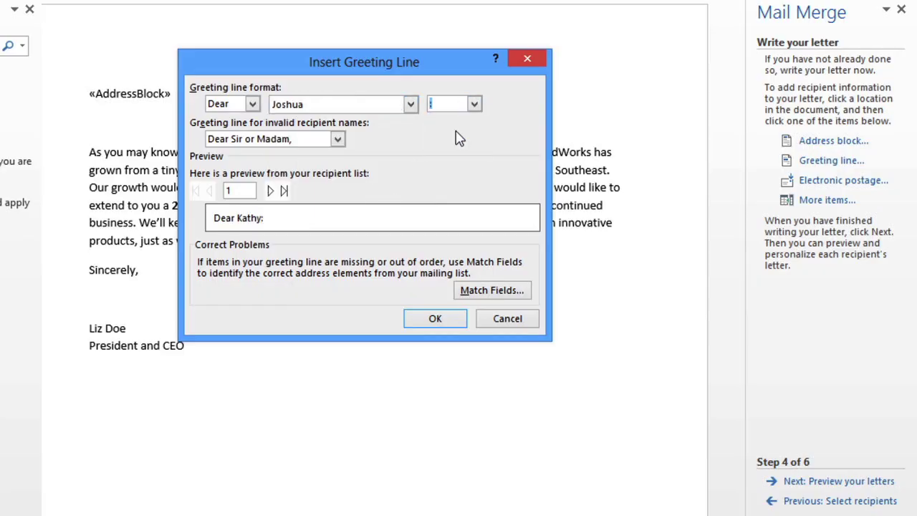
{"action": "left_click", "coordinate": [438, 319]}
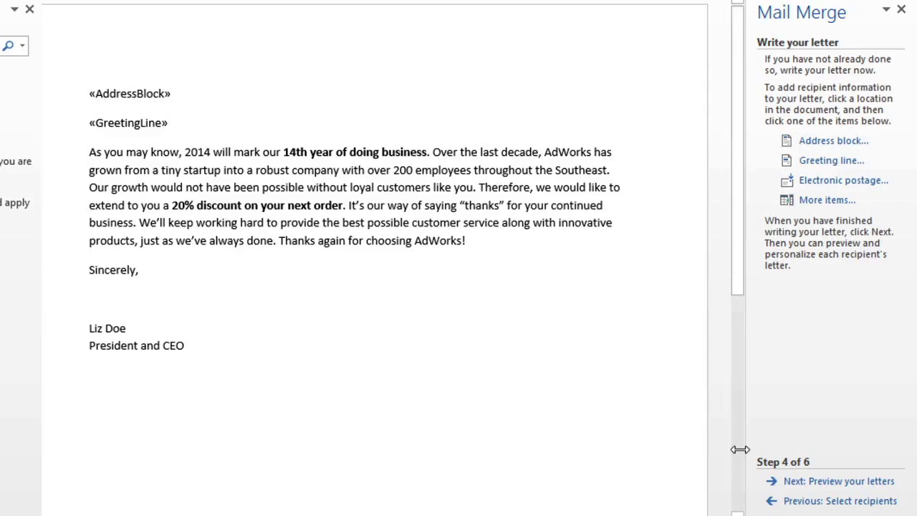
{"action": "left_click", "coordinate": [777, 484]}
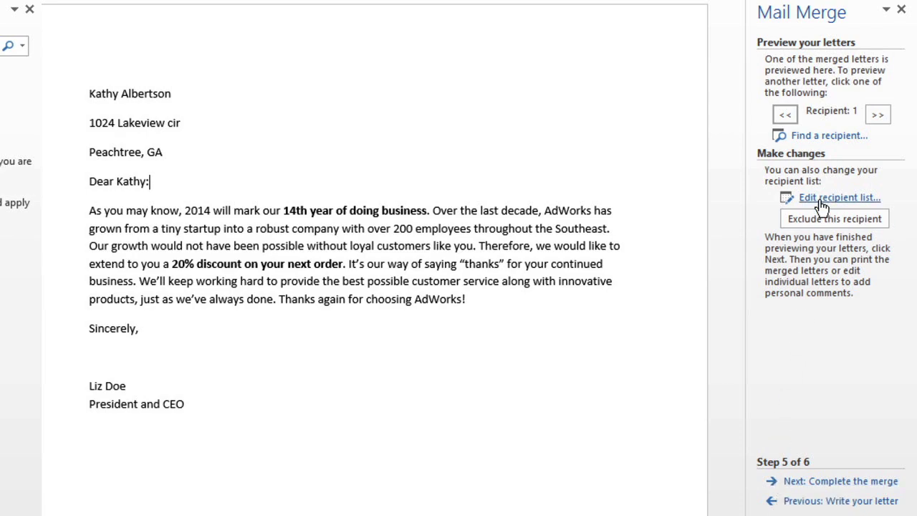
Step: Step through the letter previews for recipients 2, 3 and 4, then proceed to completion
{"action": "left_click", "coordinate": [878, 116]}
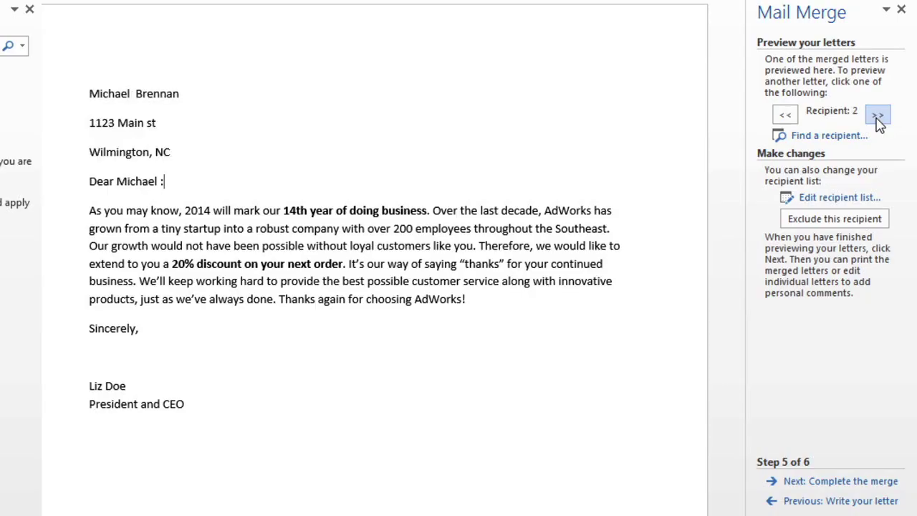
{"action": "left_click", "coordinate": [878, 116]}
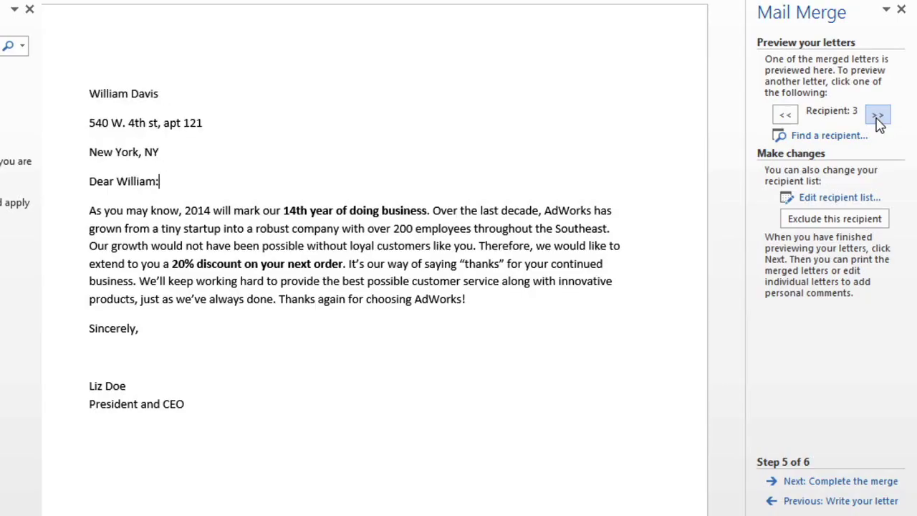
{"action": "left_click", "coordinate": [879, 116]}
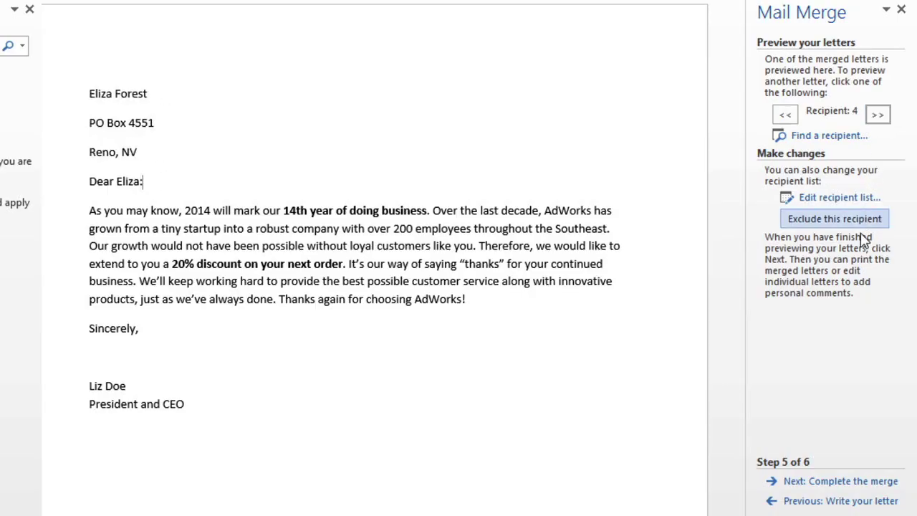
{"action": "left_click", "coordinate": [798, 484]}
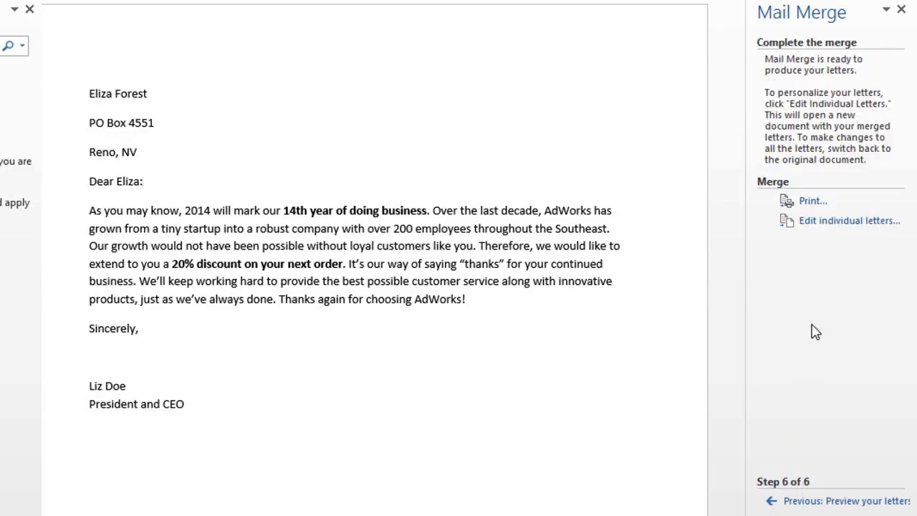
Step: Merge all records to the printer and confirm printing with 1 copy
{"action": "left_click", "coordinate": [829, 206]}
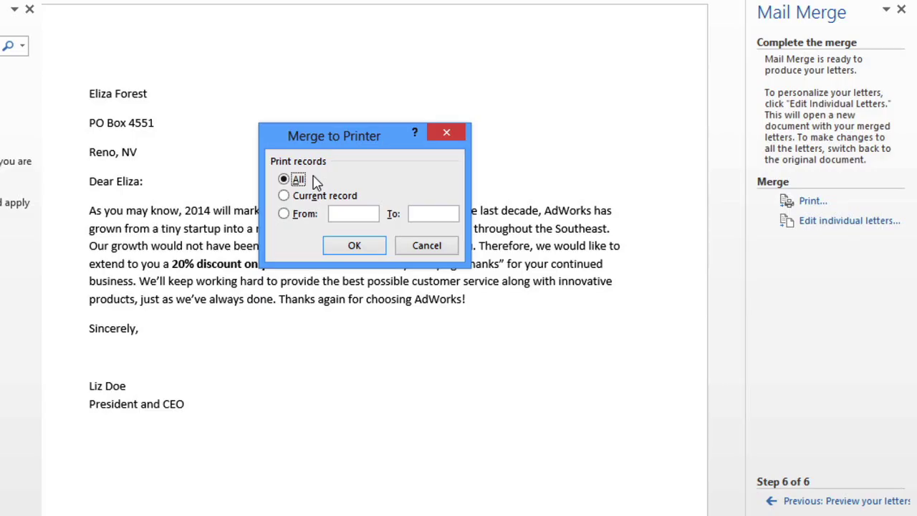
{"action": "left_click", "coordinate": [345, 243]}
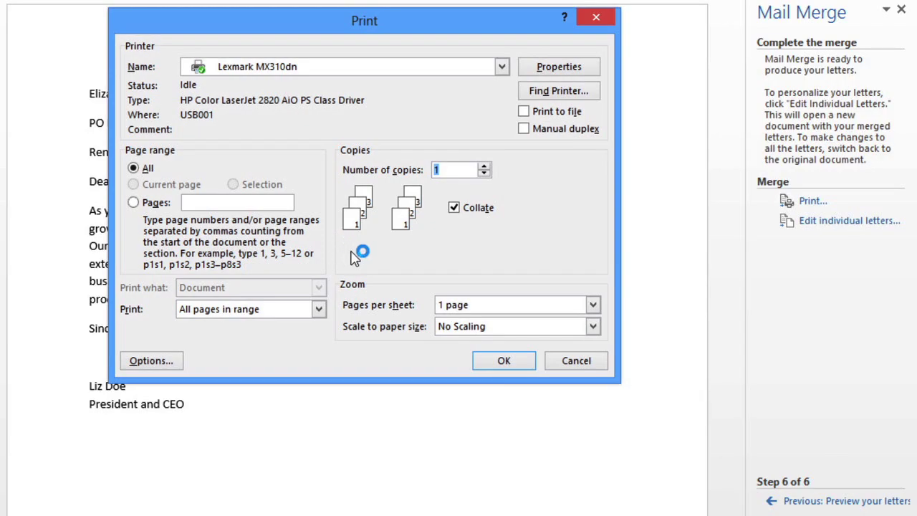
{"action": "left_click", "coordinate": [510, 360]}
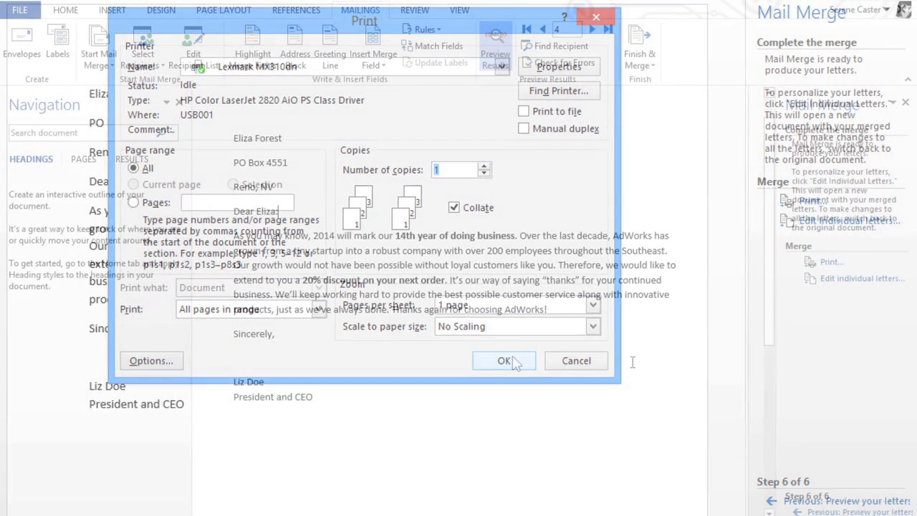